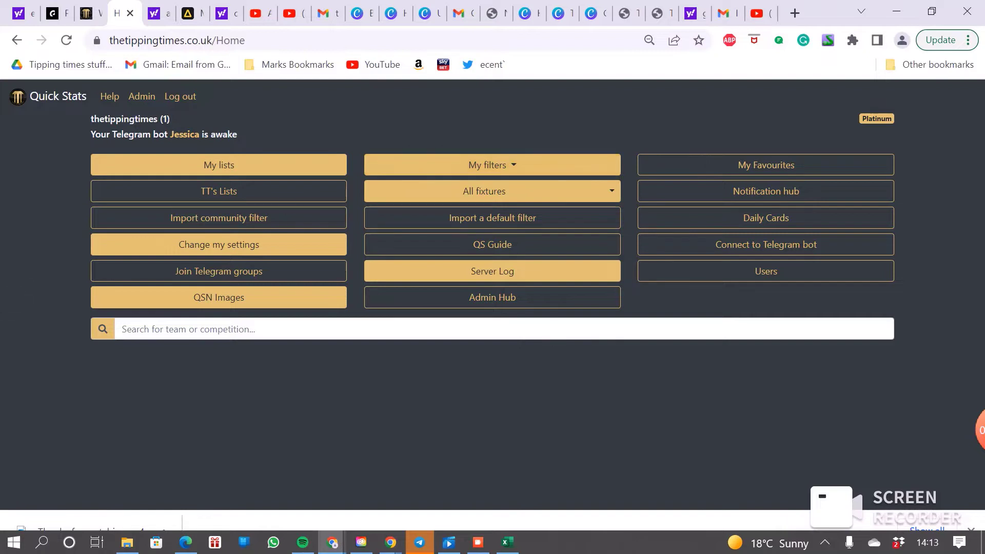
# Search the saved filters for 'btts' and load the BTTS 3month 70% (QS) filter's fixtures
pyautogui.click(493, 165)
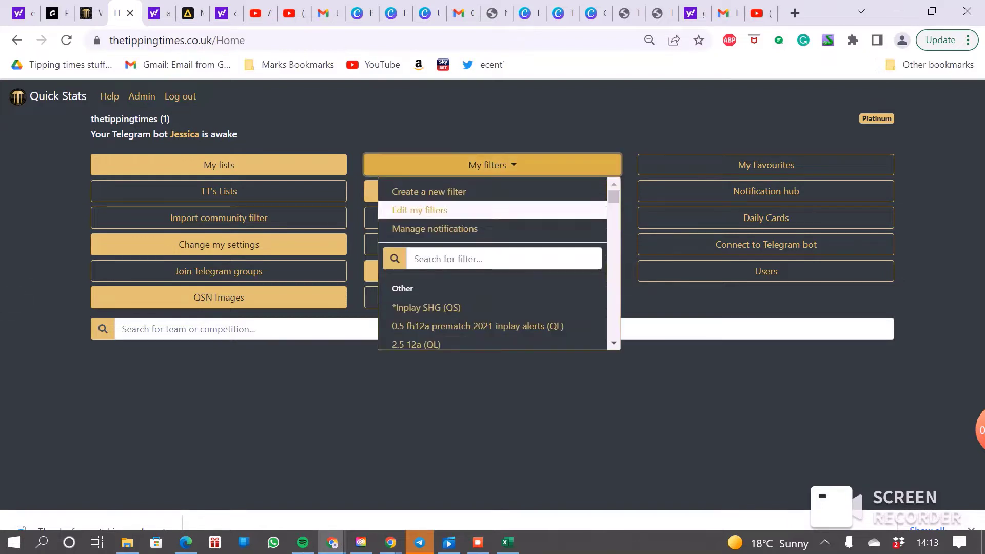
pyautogui.press('Escape')
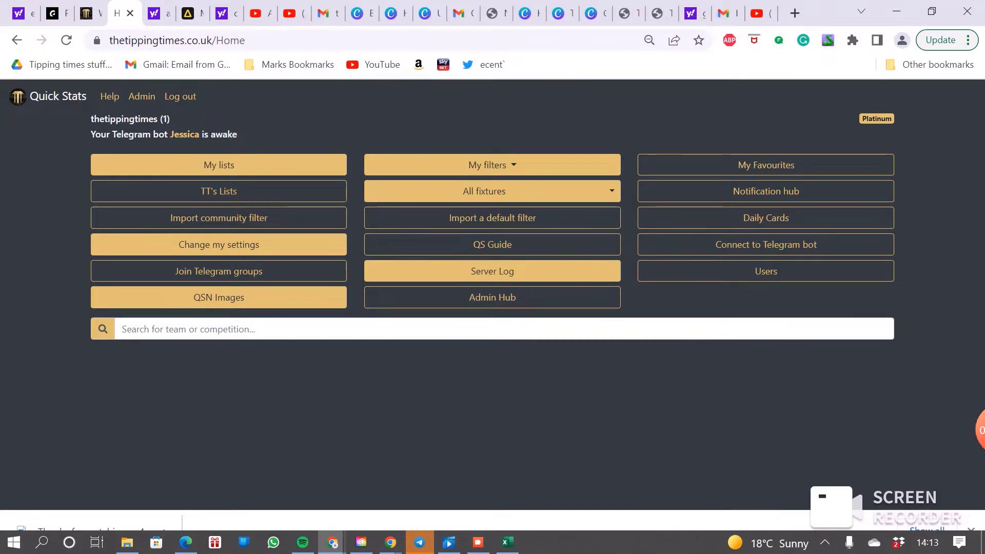
pyautogui.click(492, 164)
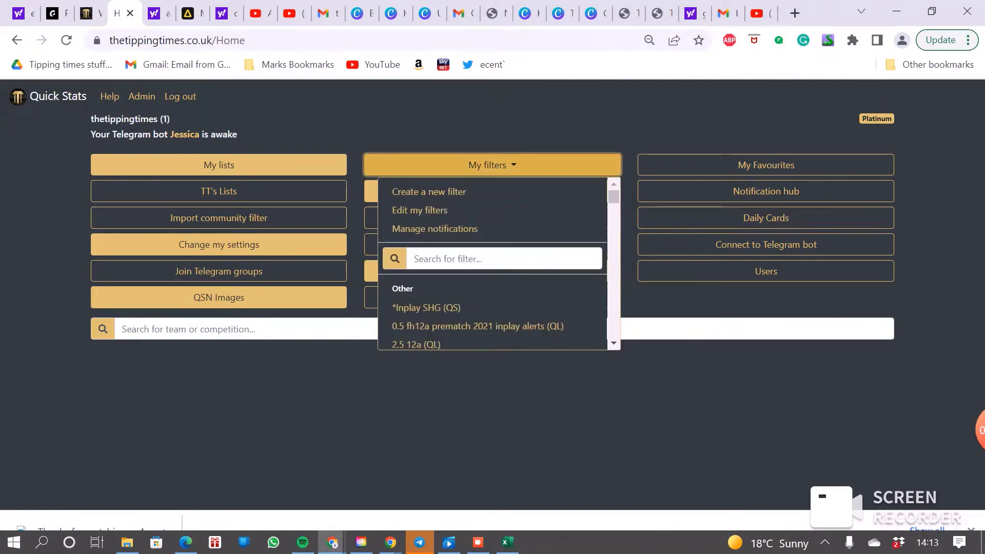
pyautogui.click(462, 258)
pyautogui.write('btts')
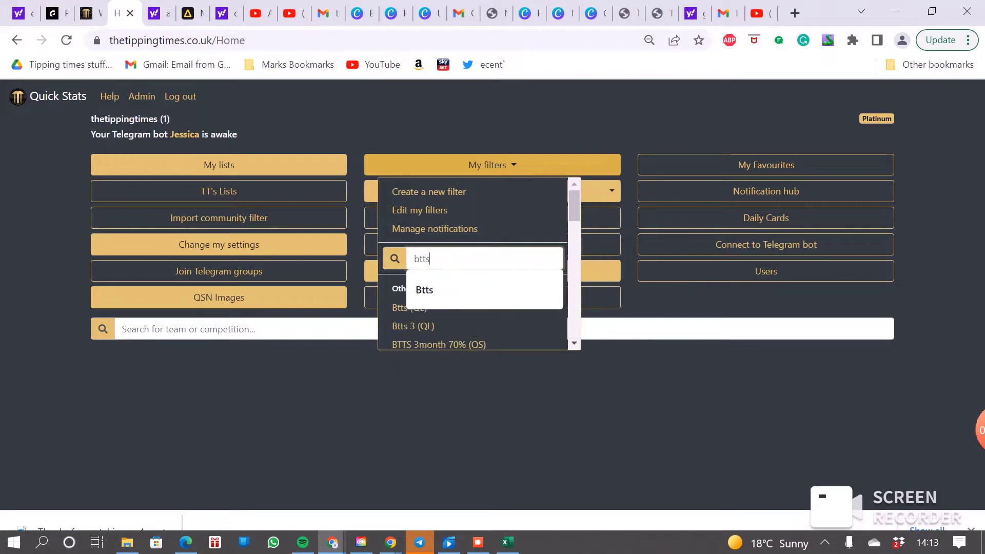
pyautogui.click(413, 326)
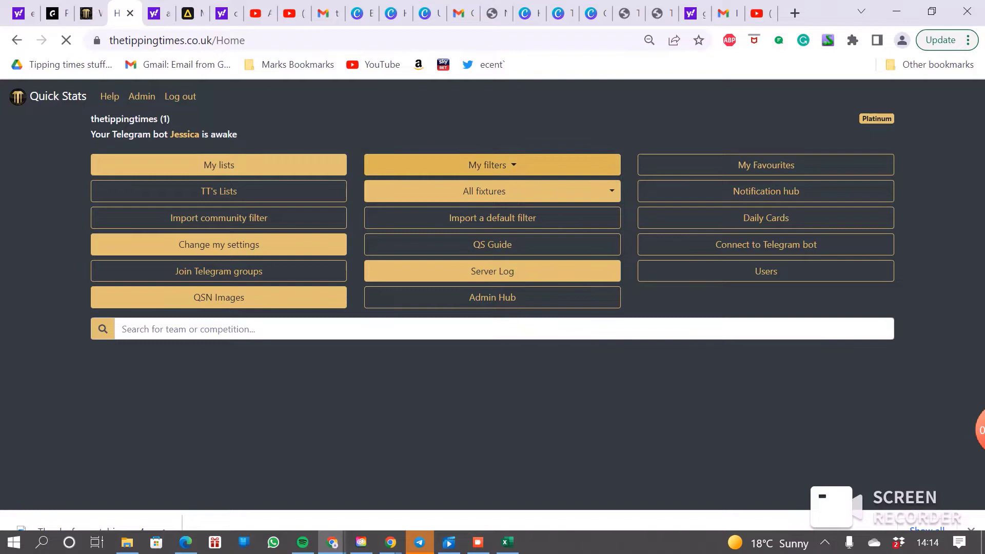
pyautogui.press('Return')
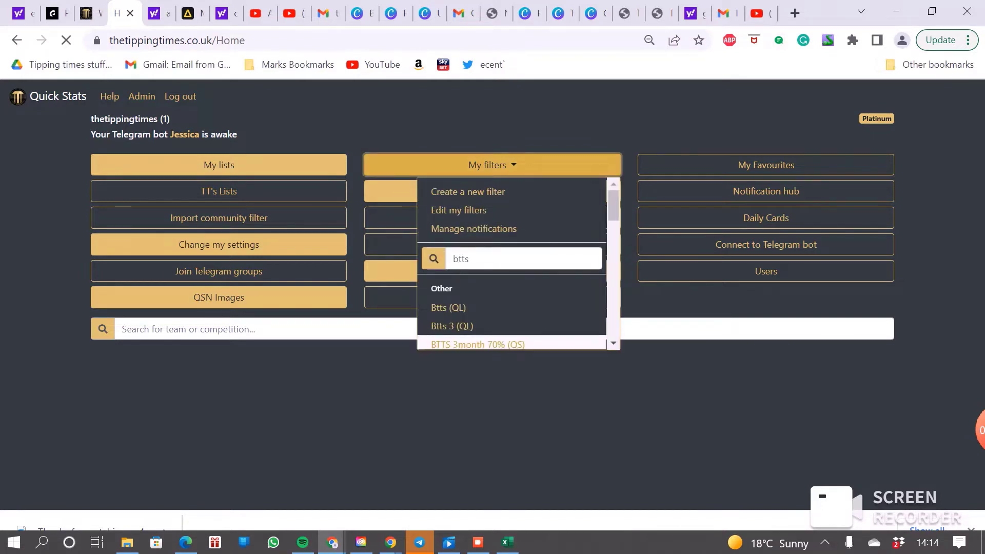
pyautogui.press('Return')
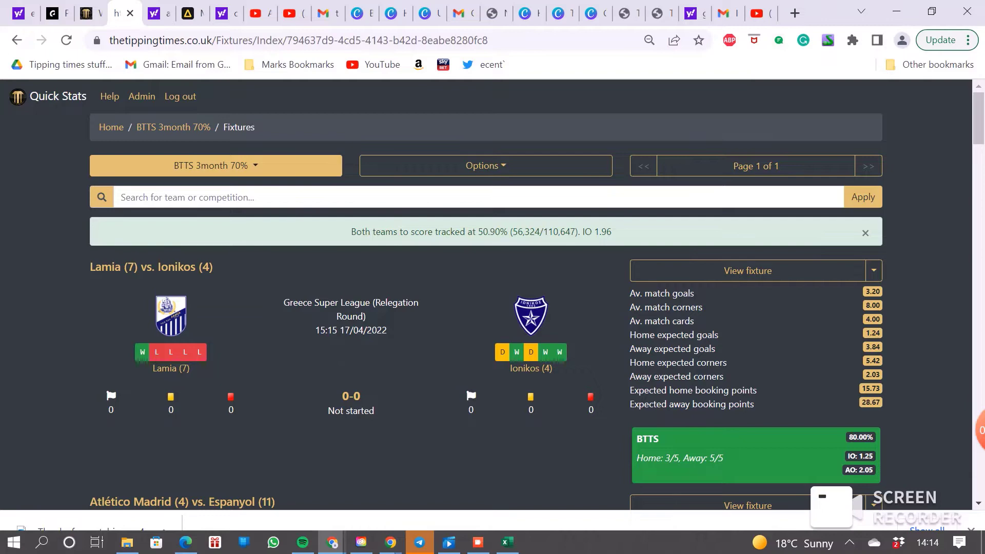
pyautogui.scroll(-4, 493, 295)
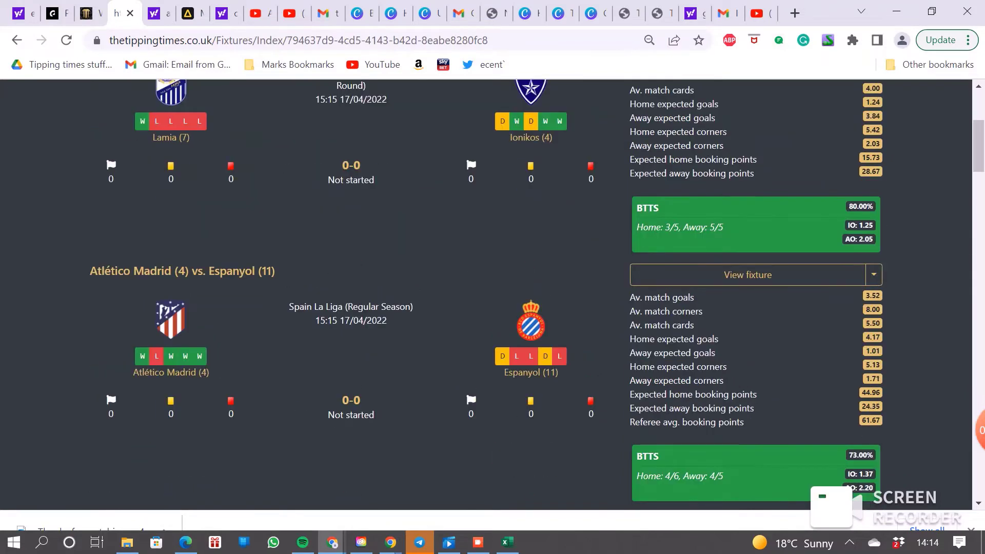
pyautogui.scroll(2, 493, 295)
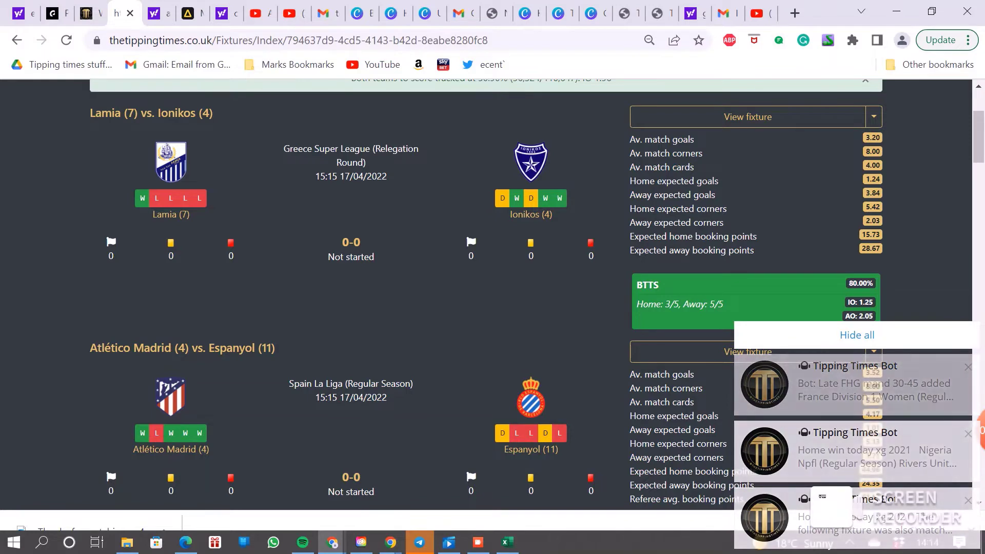
pyautogui.scroll(-2, 514, 308)
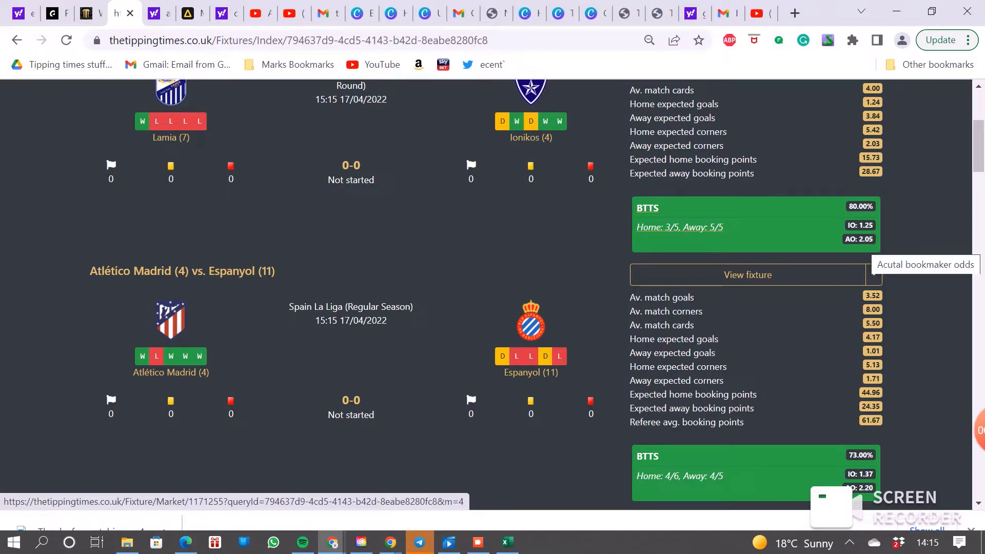
pyautogui.scroll(-1, 874, 272)
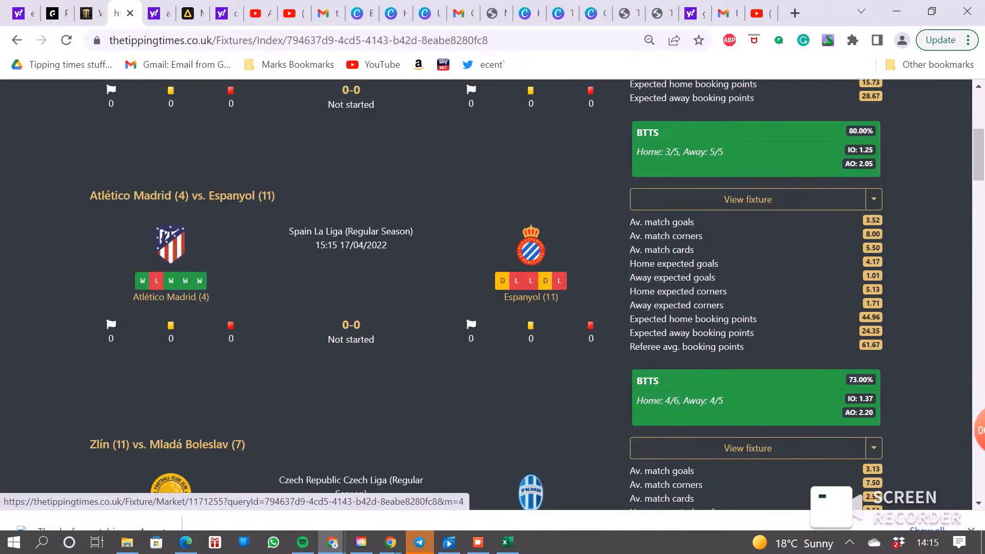
pyautogui.scroll(-2, 755, 246)
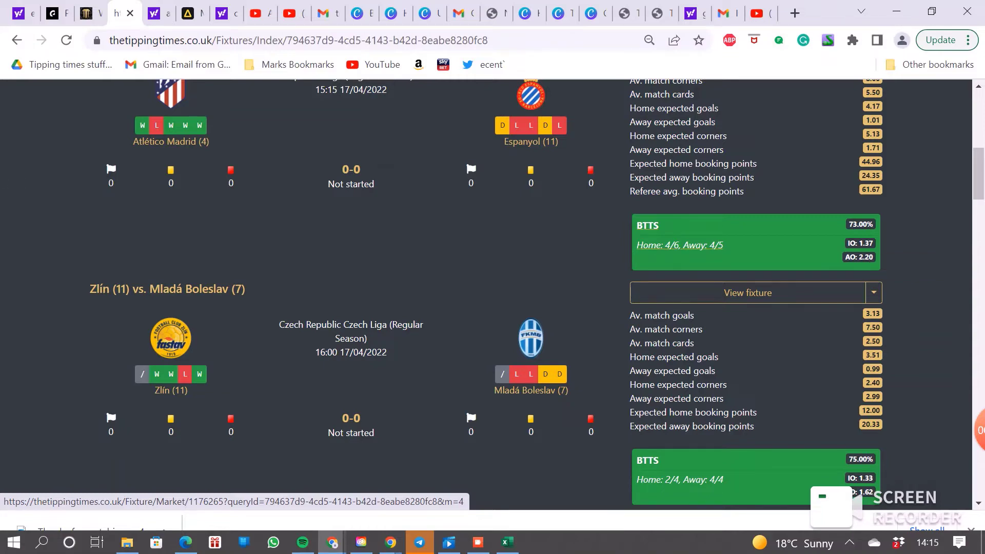
pyautogui.scroll(9, 718, 246)
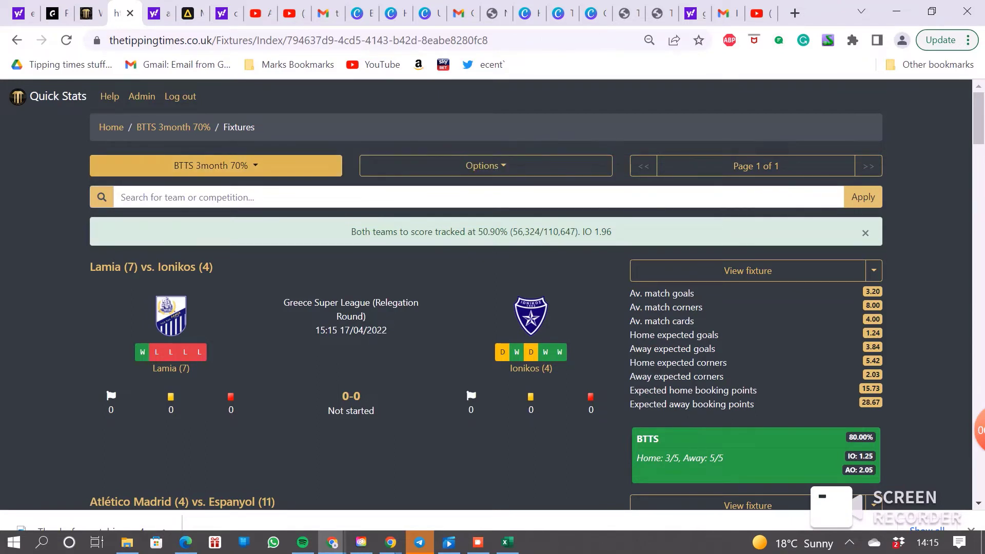
# Export the BTTS 3month 70% fixtures to a spreadsheet file from the filter's dropdown
pyautogui.click(215, 165)
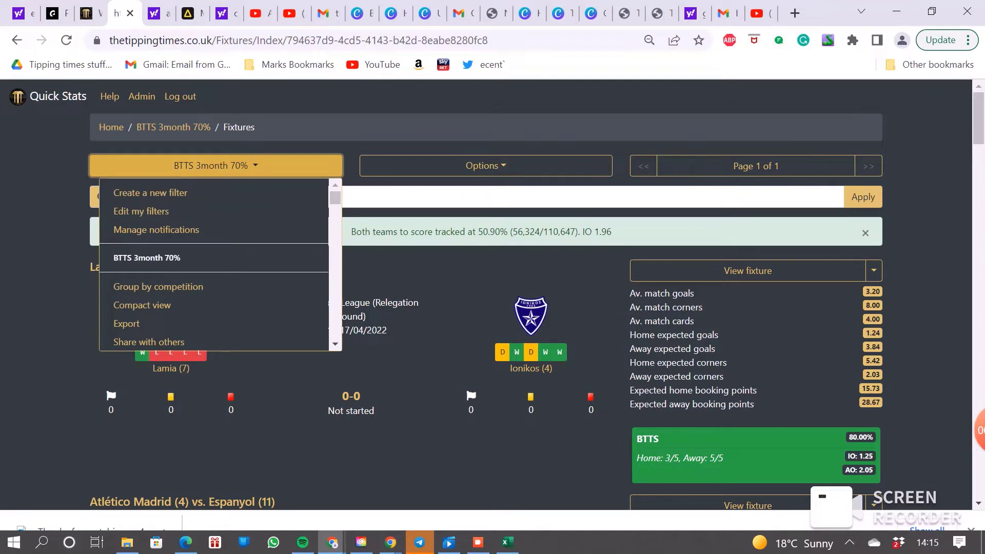
pyautogui.click(134, 323)
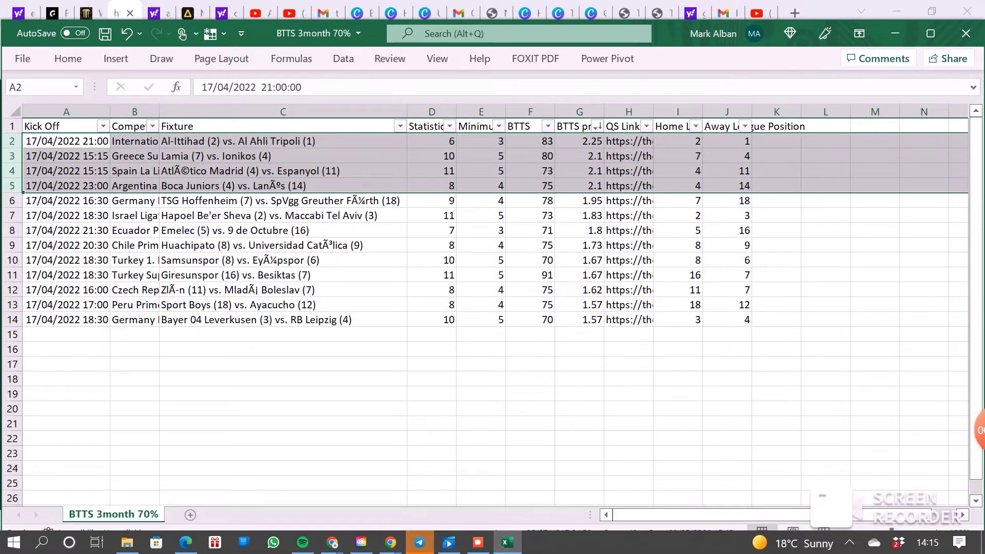
# In the exported sheet, select the BTTS column, then the BTTS prices G2 through G8
pyautogui.click(530, 111)
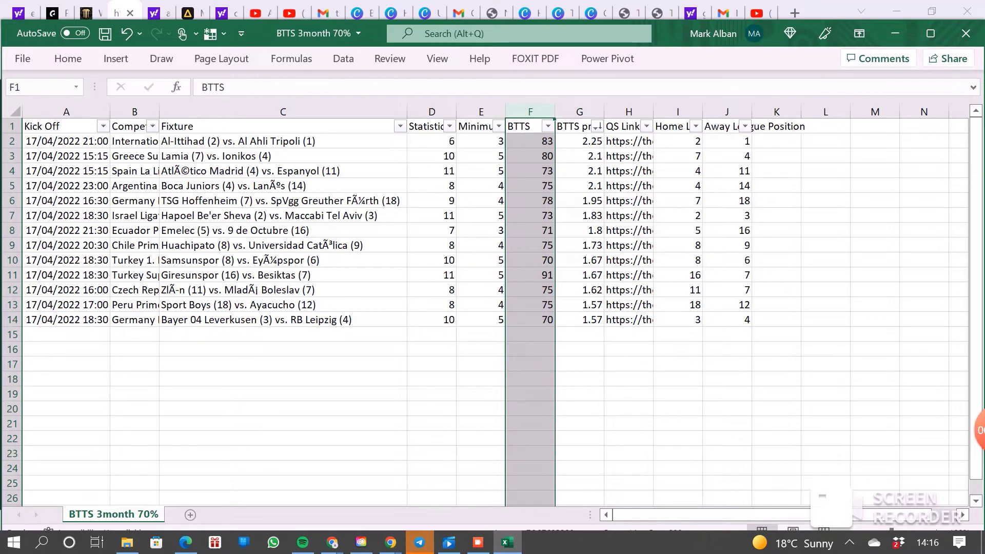
pyautogui.moveTo(579, 142); pyautogui.dragTo(579, 185)
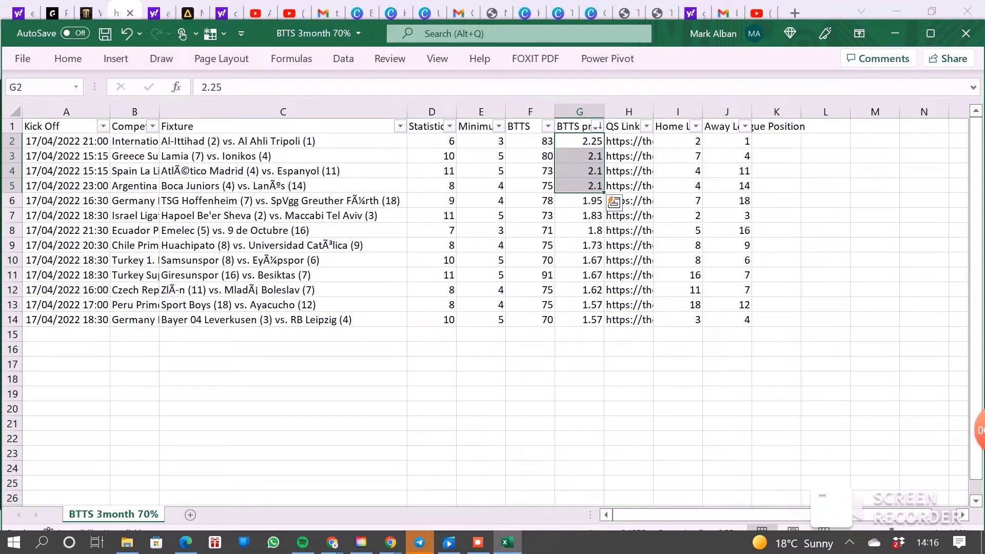
pyautogui.moveTo(579, 141); pyautogui.dragTo(579, 245)
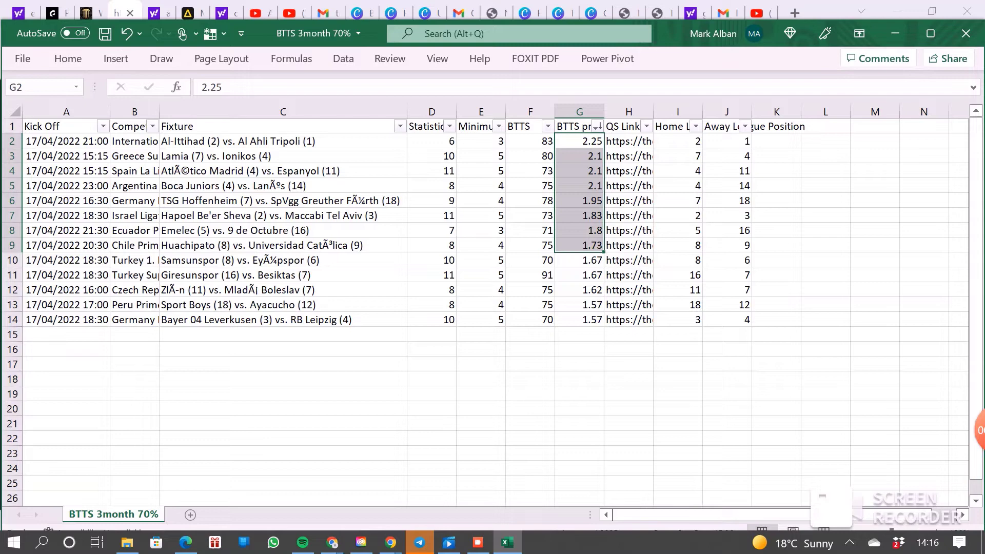
# Minimize Excel and go to the Lamia (7) vs. Ionikos (4) fixture in Quick Stats
pyautogui.click(896, 34)
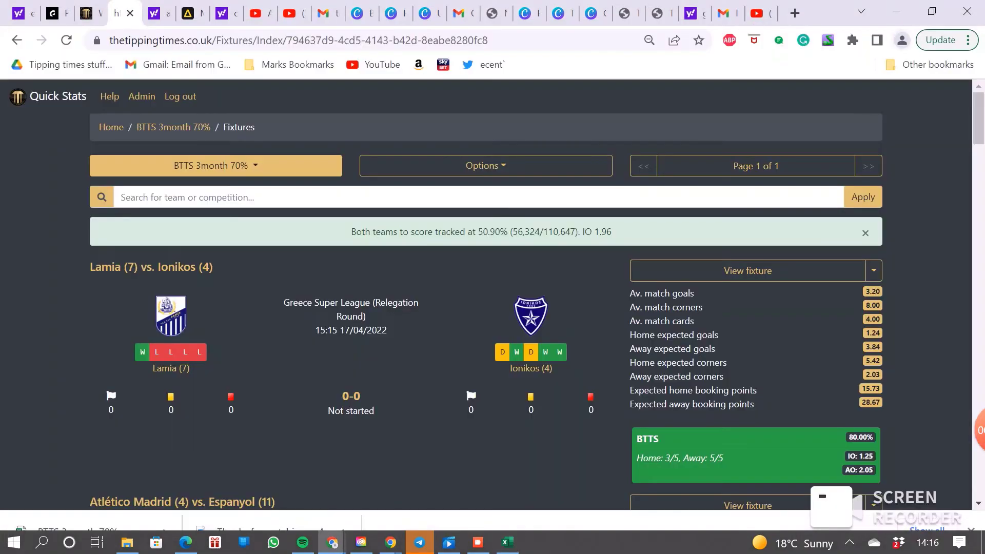
pyautogui.scroll(-3, 485, 295)
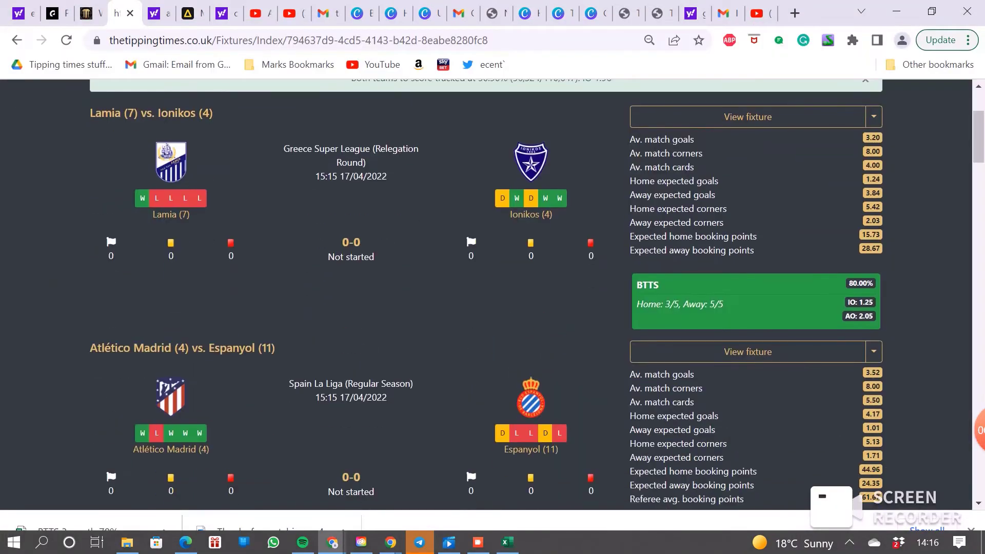
pyautogui.scroll(3, 152, 267)
pyautogui.click(152, 267)
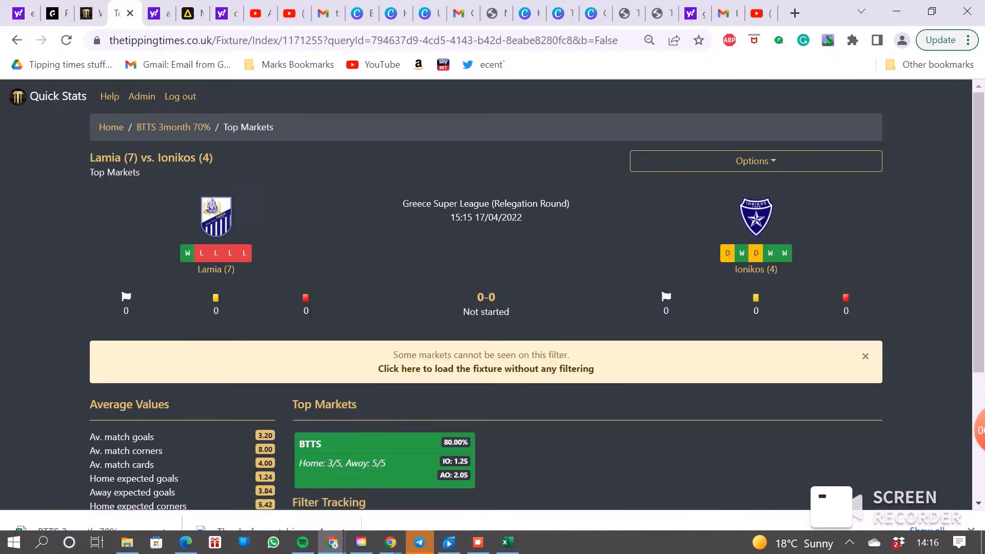
# Review the Lamia vs. Ionikos Top Markets and bring up the fixture's Options list
pyautogui.scroll(-3, 493, 288)
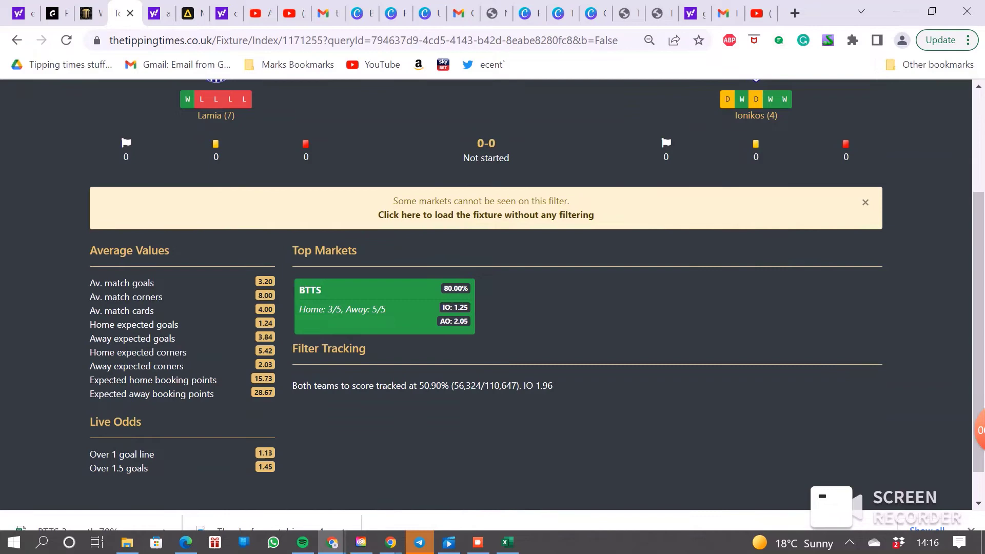
pyautogui.scroll(-1, 492, 288)
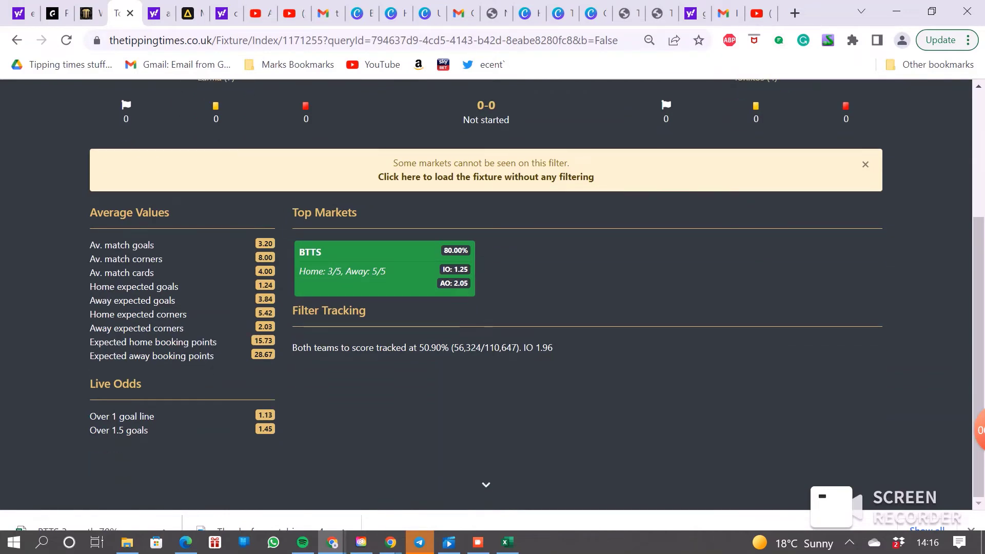
pyautogui.scroll(4, 493, 297)
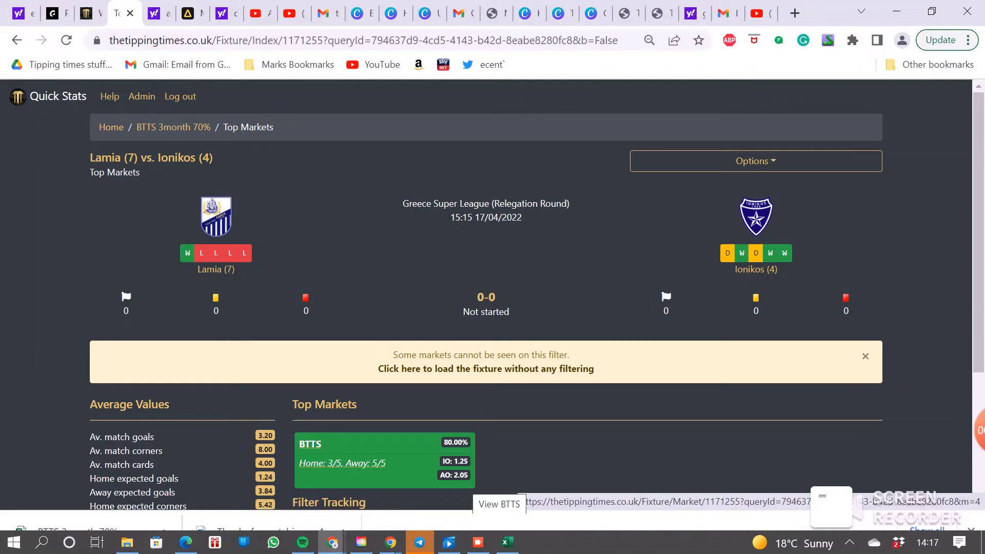
pyautogui.click(756, 161)
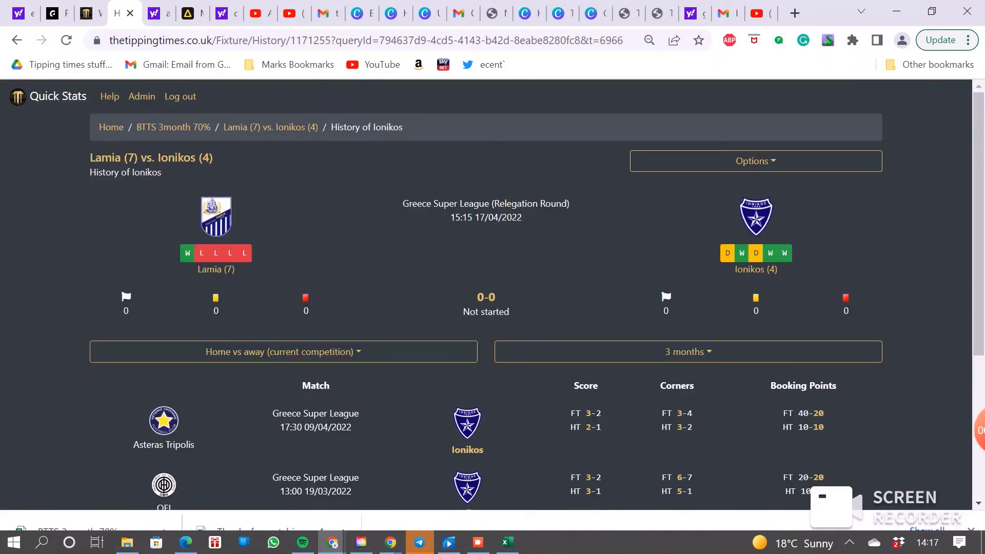
pyautogui.scroll(-3, 491, 297)
pyautogui.scroll(-2, 491, 297)
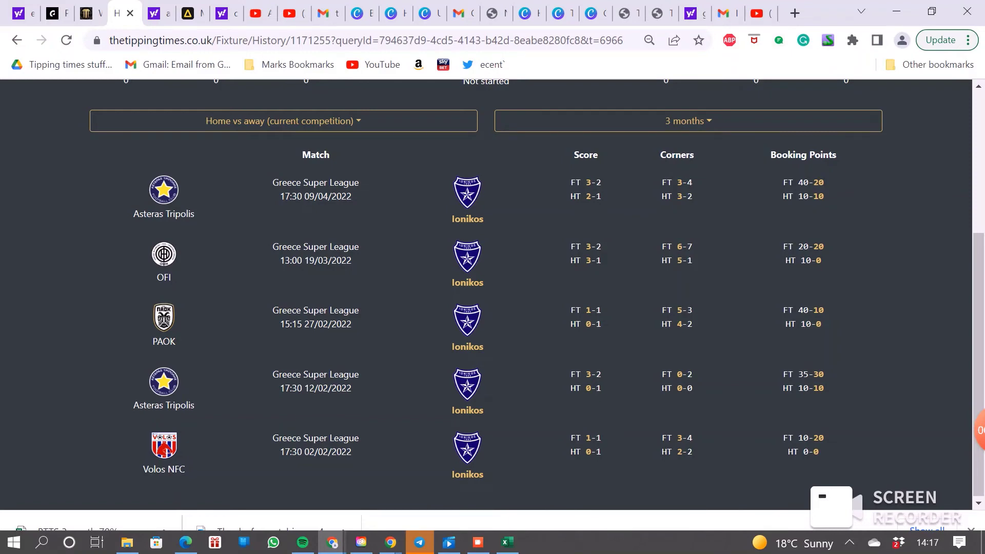
pyautogui.scroll(5, 486, 295)
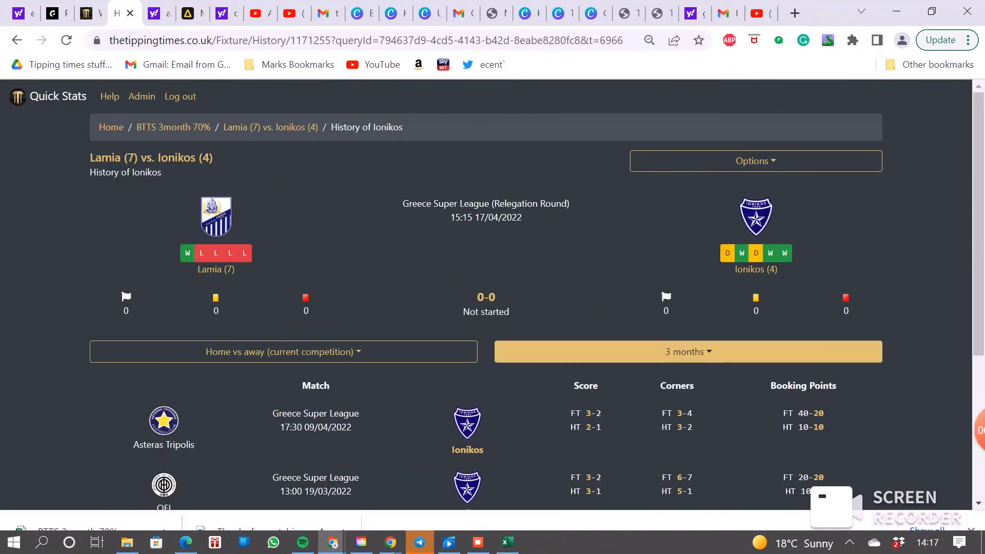
pyautogui.click(756, 161)
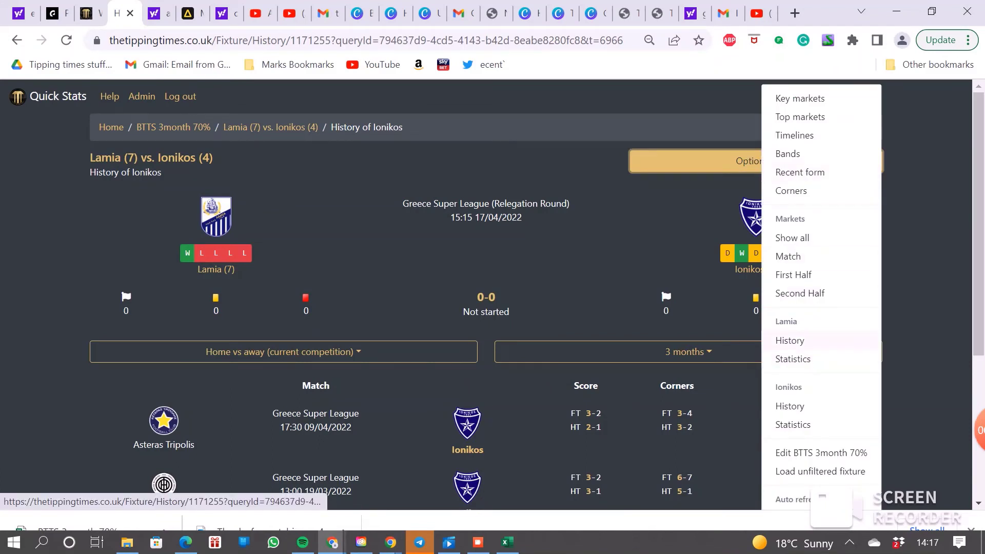
pyautogui.click(789, 406)
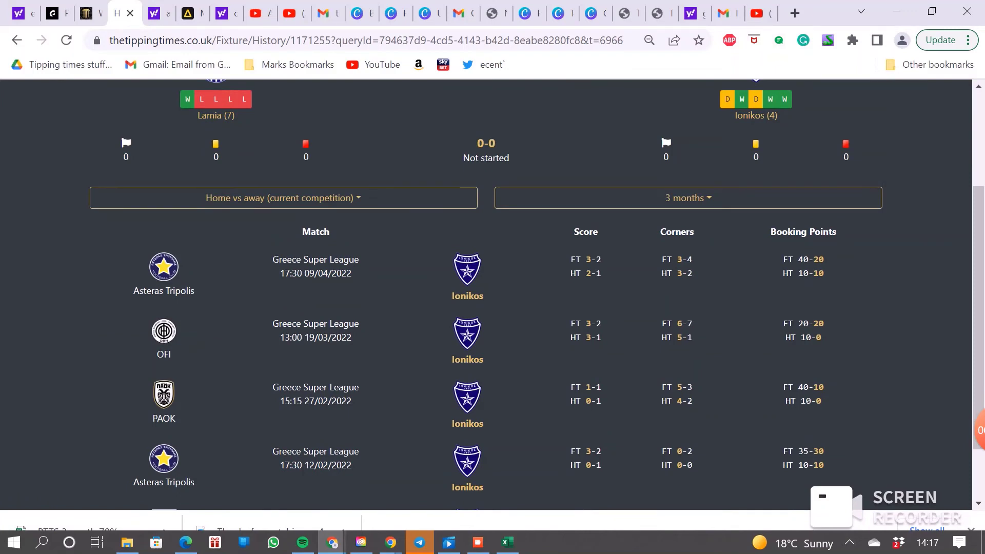
pyautogui.scroll(-1, 492, 296)
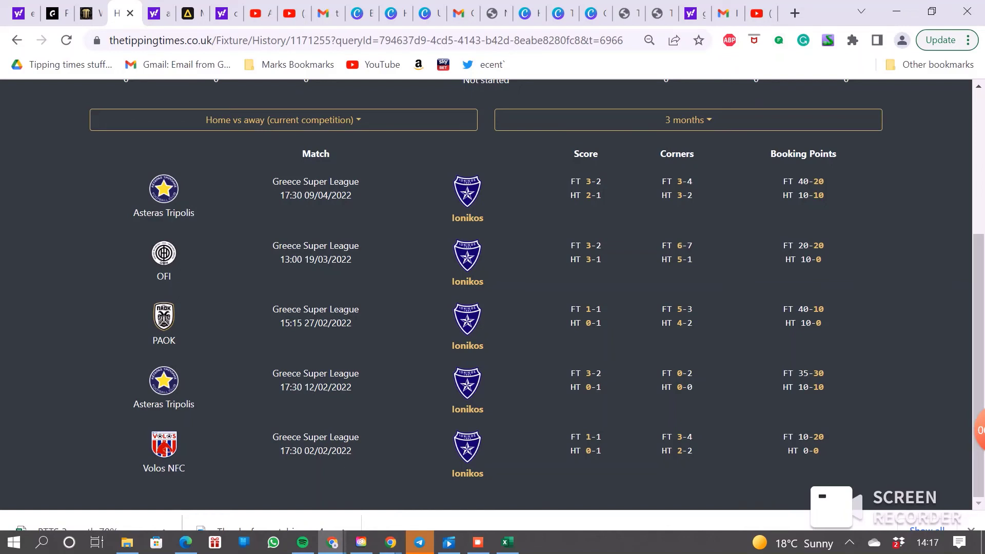
pyautogui.scroll(3, 493, 295)
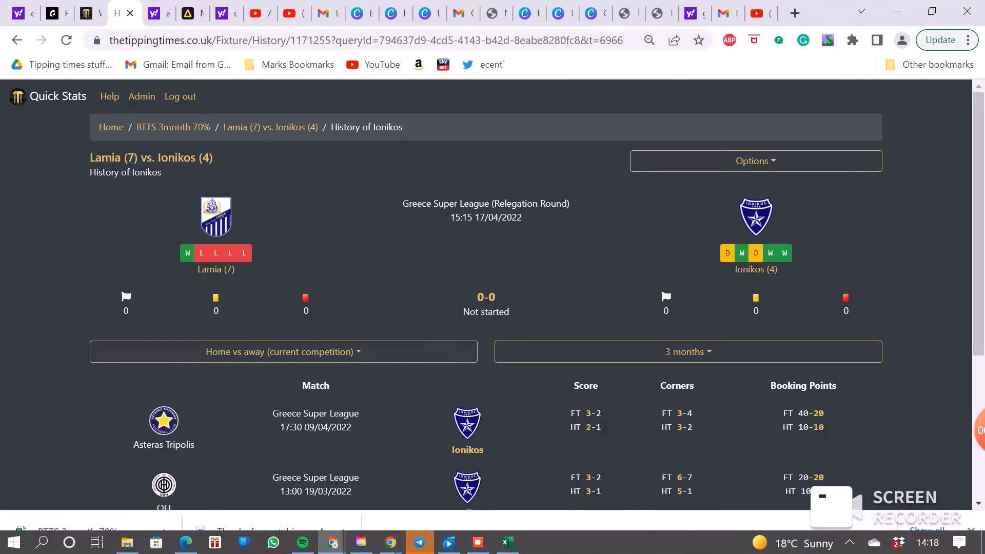
# Back in the Excel BTTS sheet, select rows 2–5, starting with Al-Ittihad vs. Al Ahli Tripoli at 2.25
pyautogui.click(507, 542)
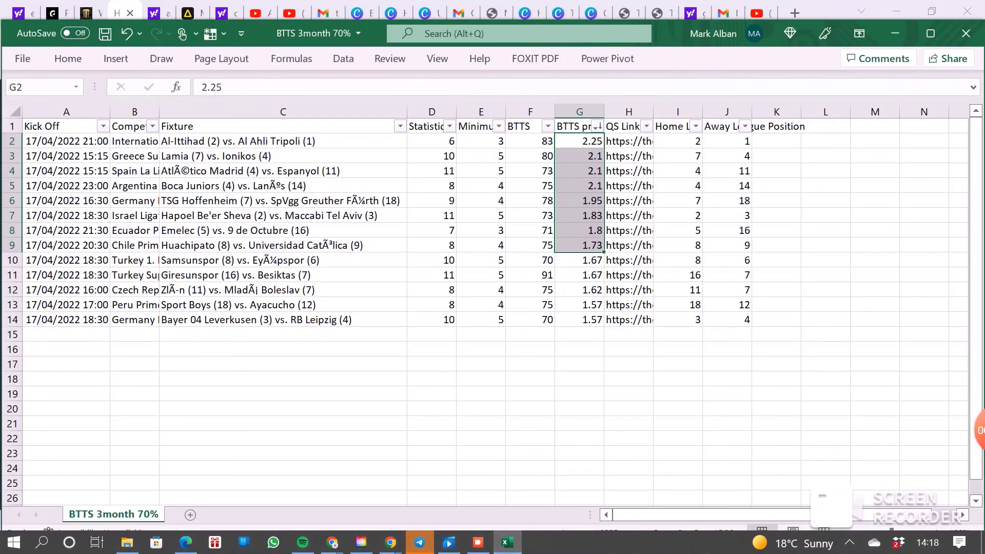
pyautogui.click(284, 215)
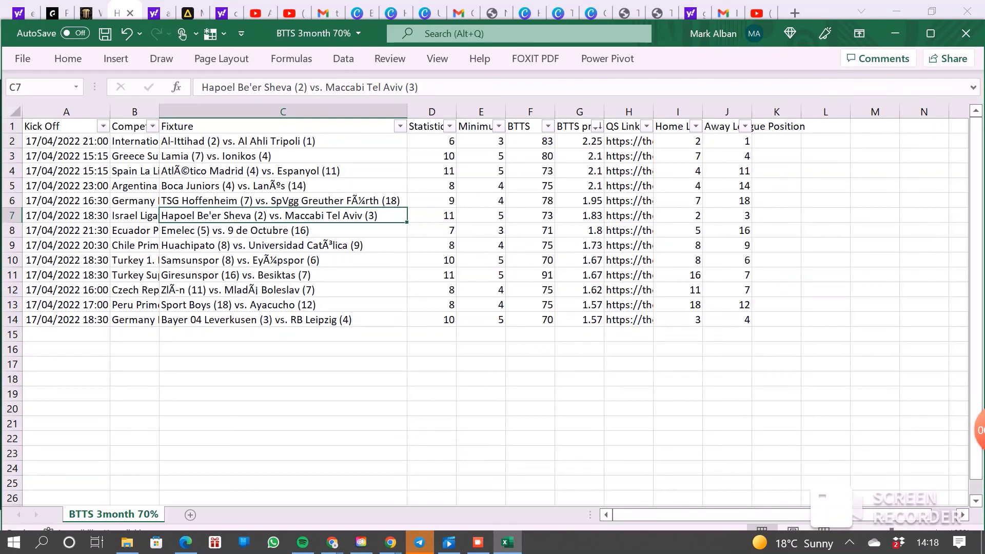
pyautogui.moveTo(13, 141); pyautogui.dragTo(12, 193)
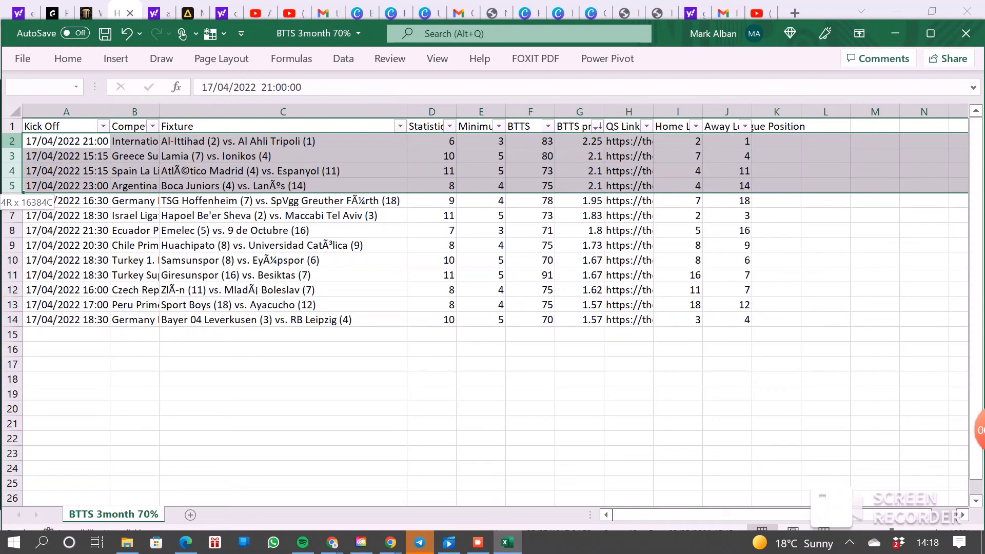
pyautogui.moveTo(12, 193); pyautogui.dragTo(12, 193)
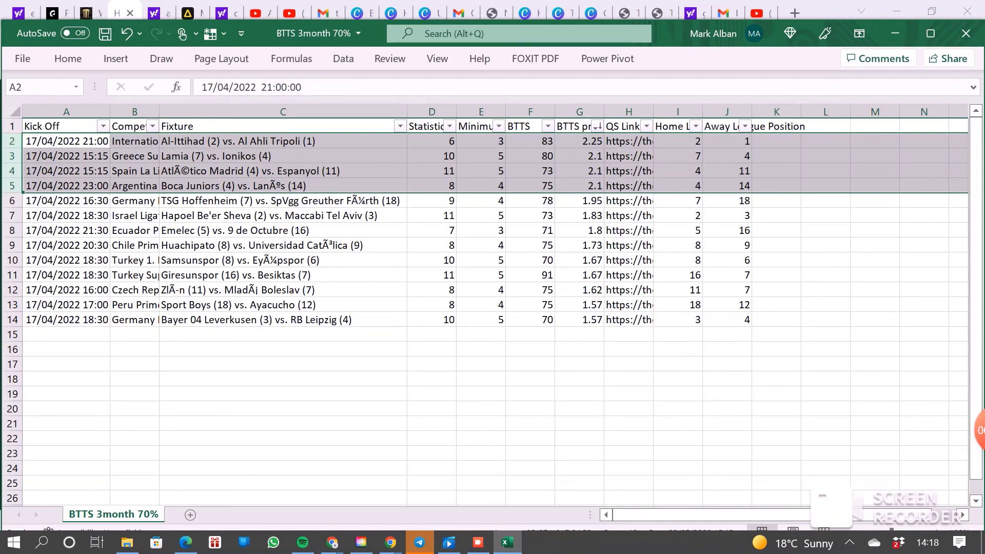